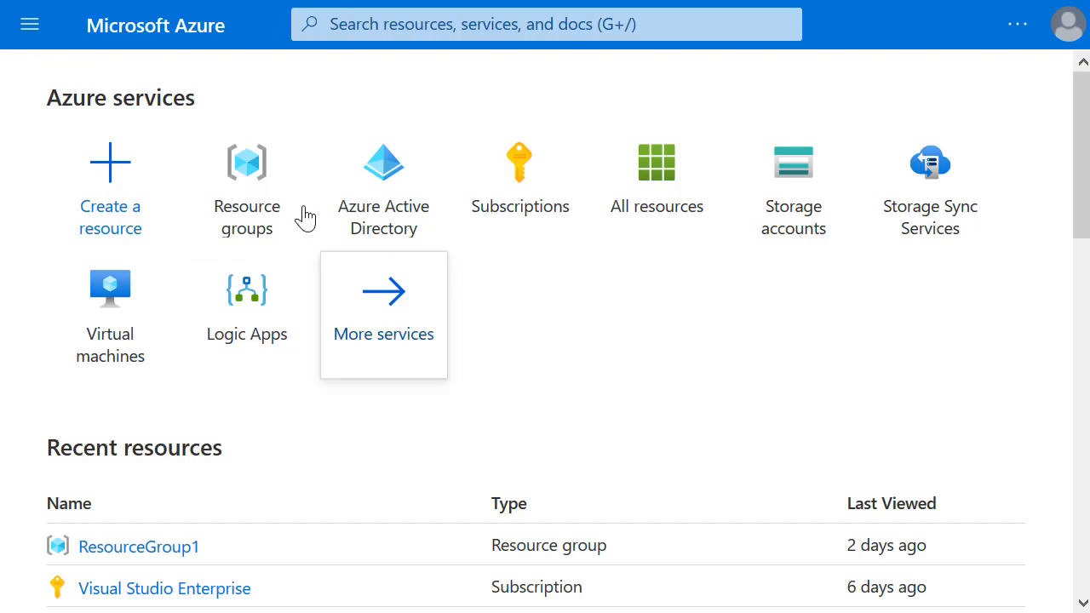
Step: Open the New resource page from the Create a resource tile on the Azure home page
click(106, 174)
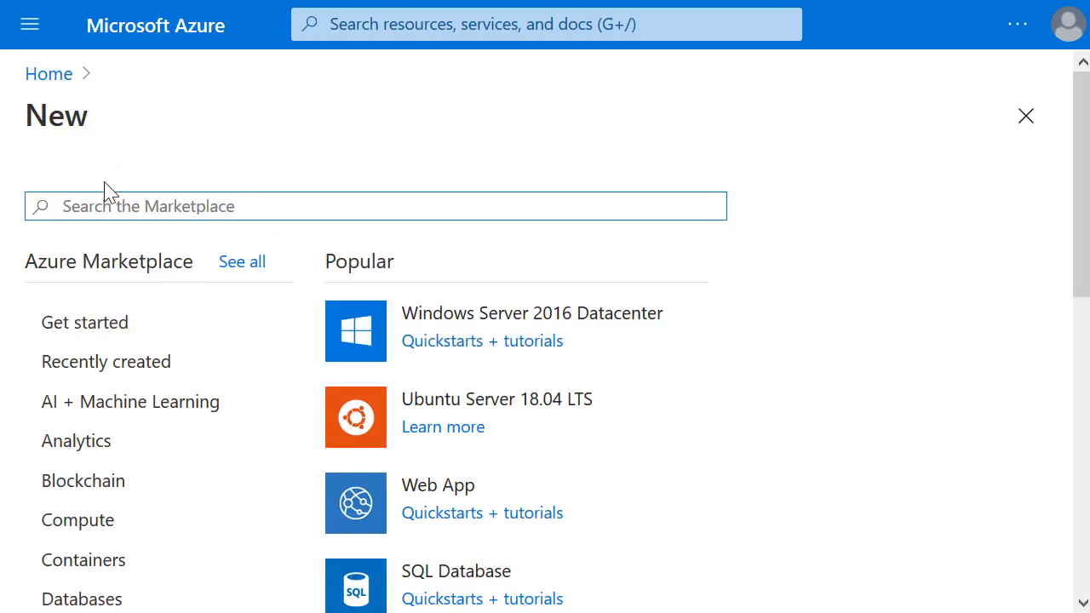
Step: Search the Marketplace for 'domain' and start creating an Azure AD Domain Services instance
text(domain)
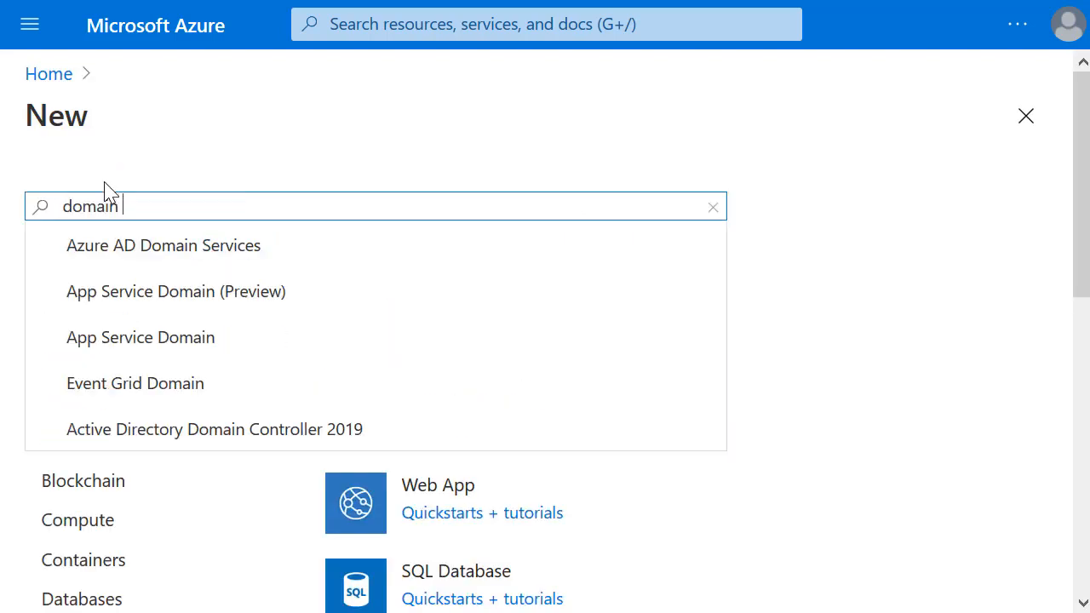
click(131, 256)
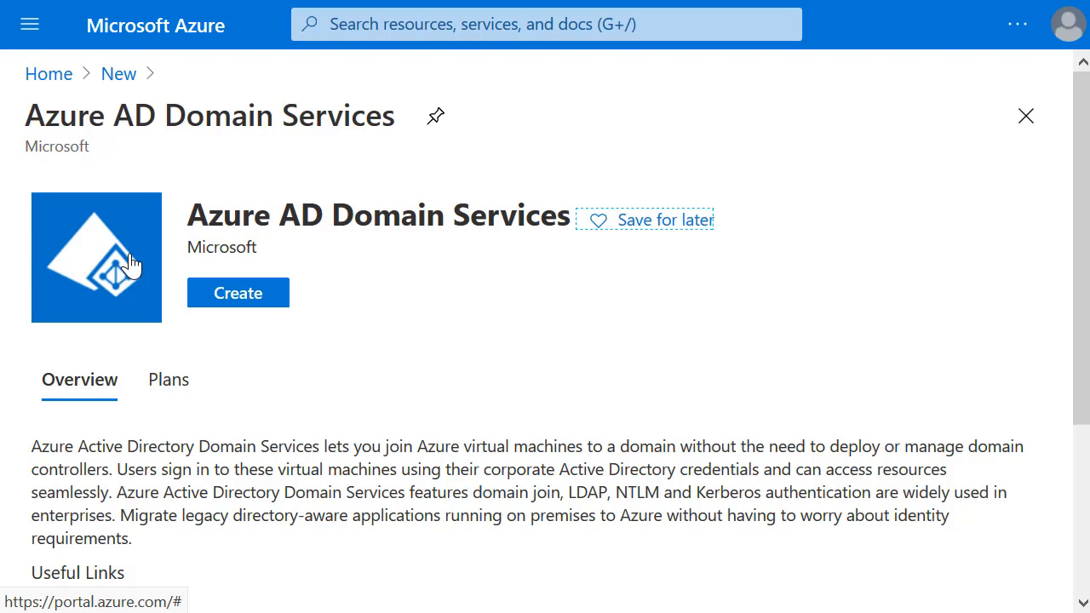
click(240, 294)
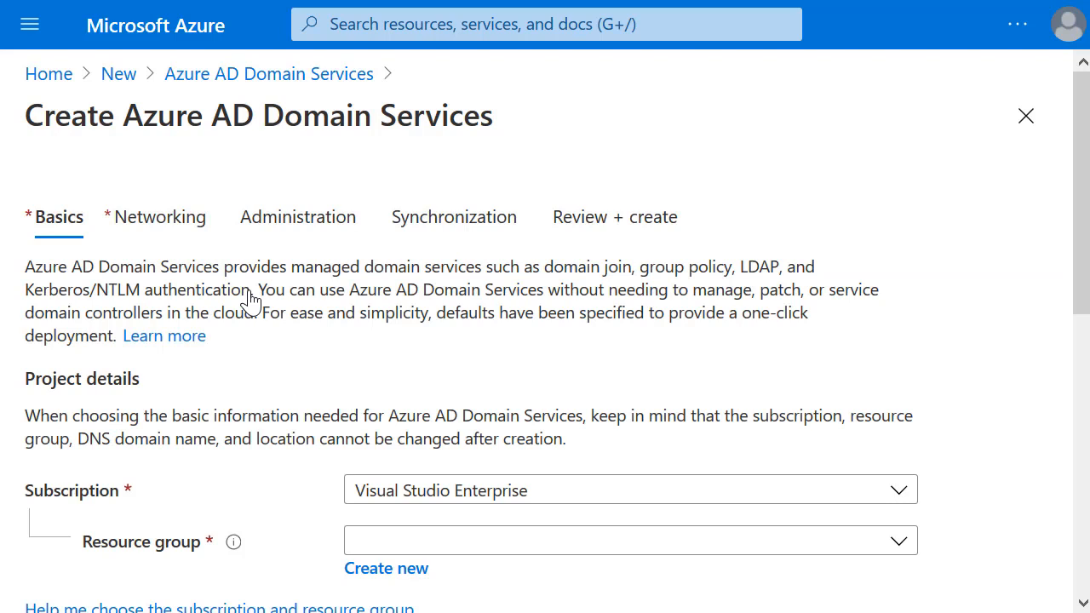
Step: Place the domain in resource group TailwindRG with the Standard SKU, then continue to Networking
click(562, 543)
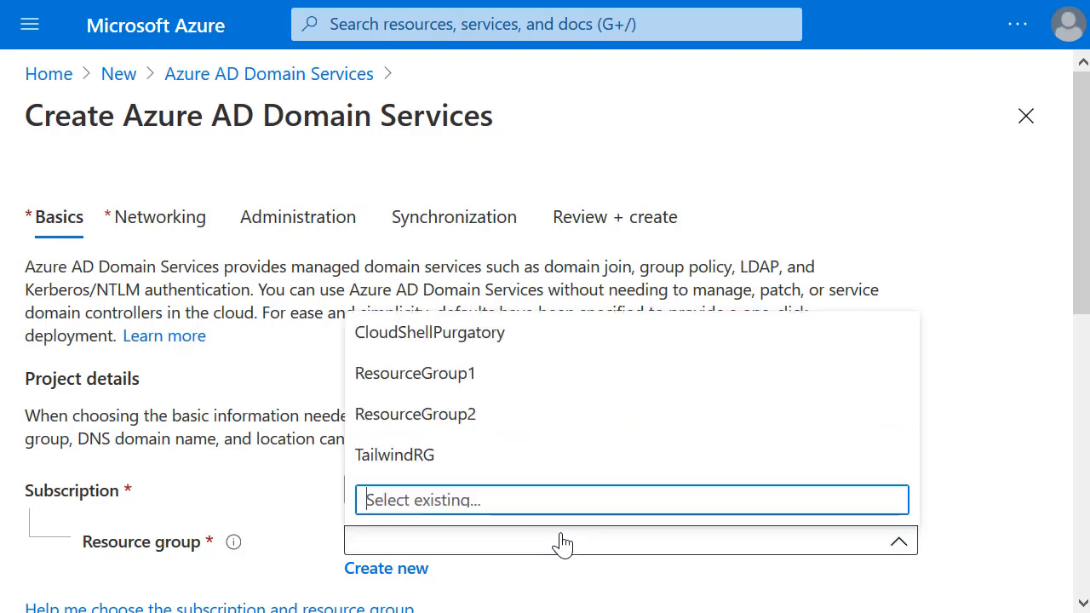
click(496, 462)
scroll(499, 461, down, 3)
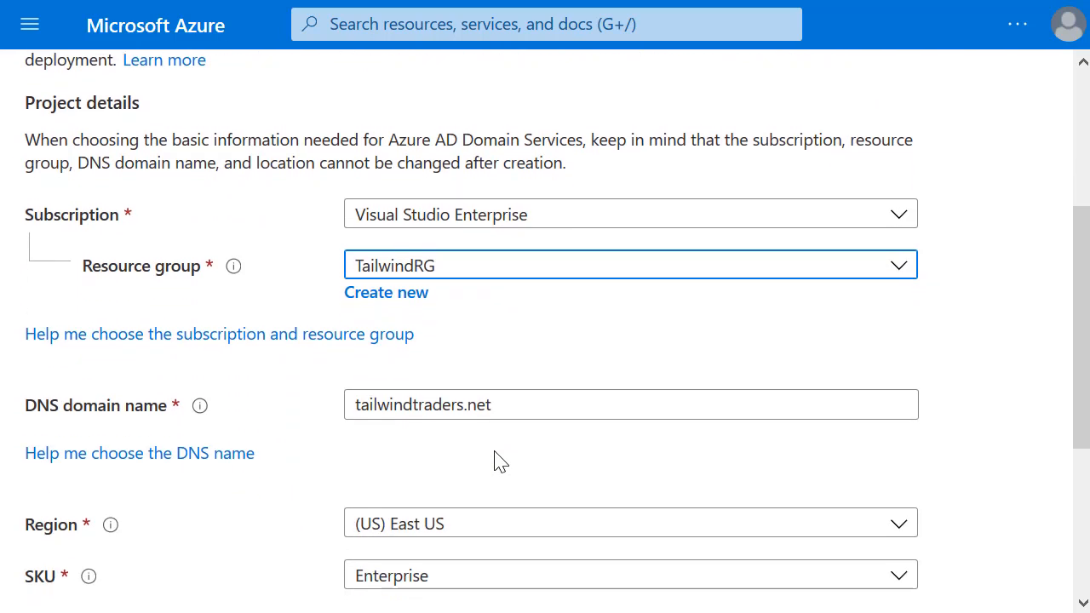
scroll(499, 461, down, 2)
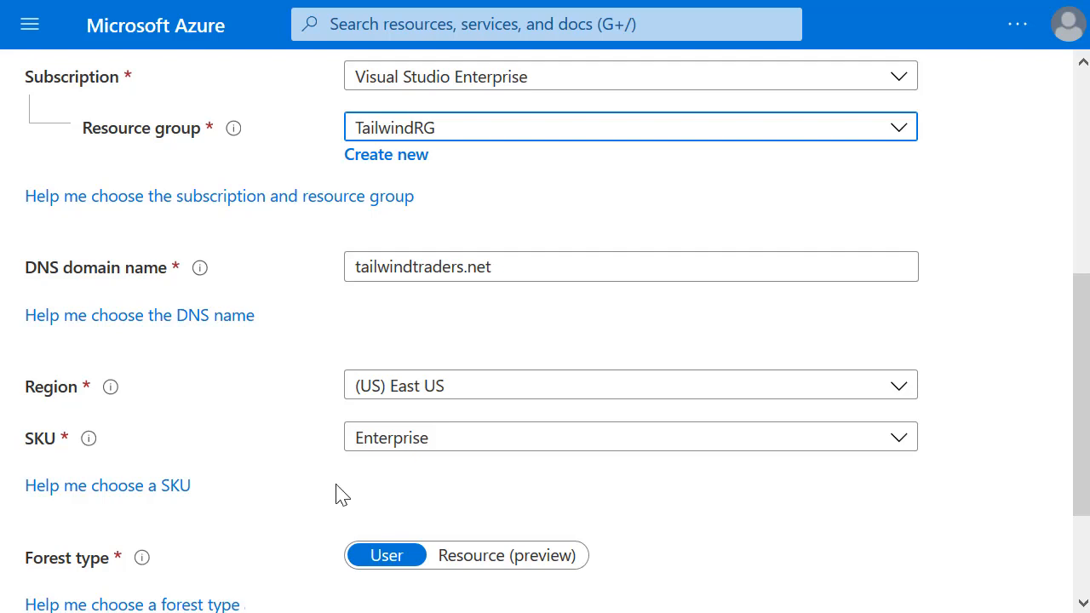
click(421, 439)
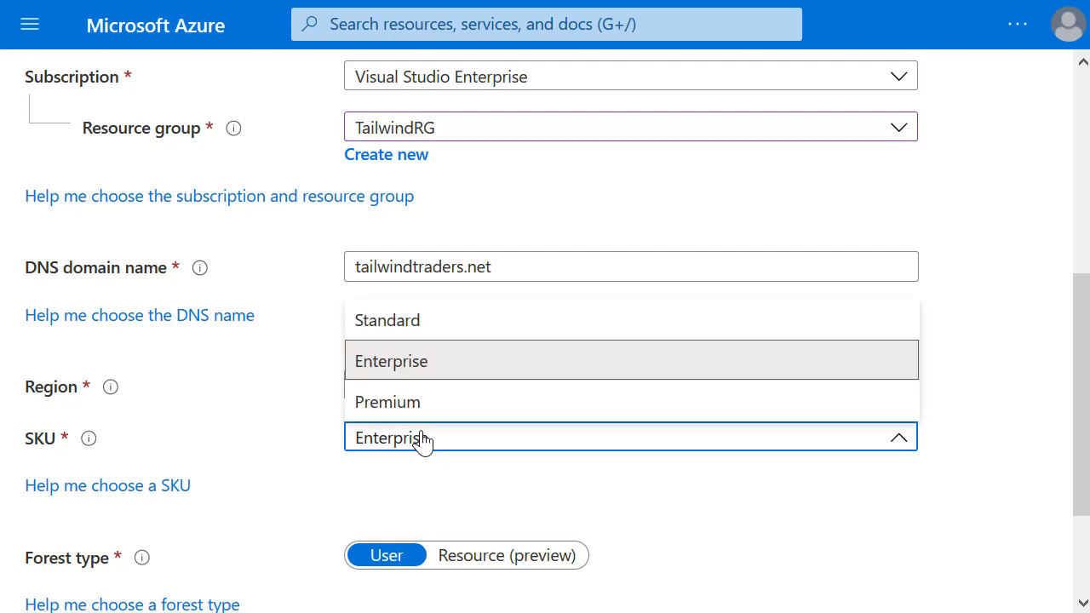
click(410, 328)
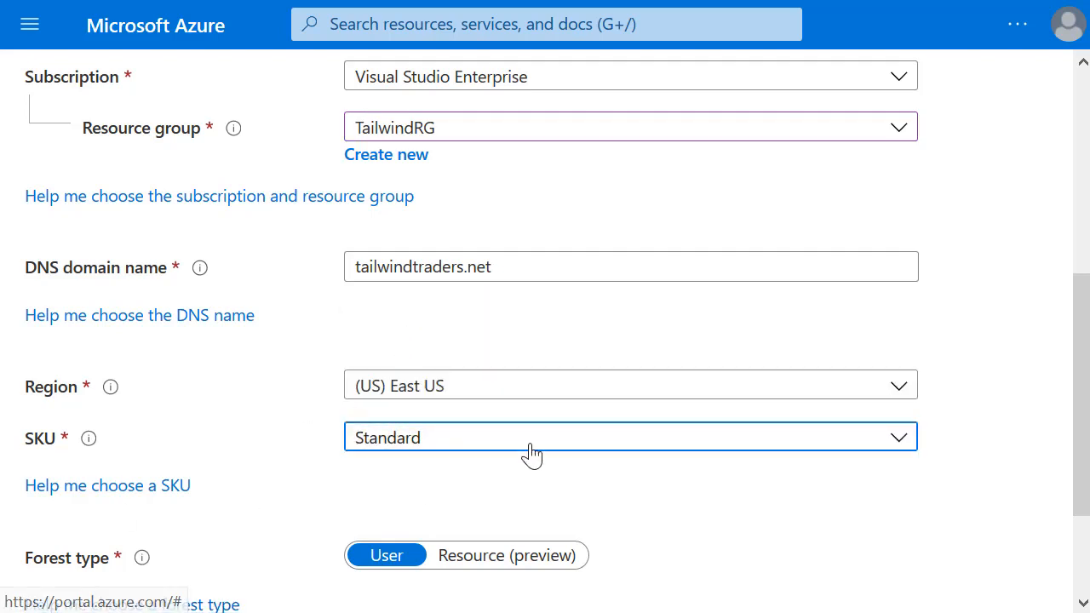
scroll(526, 452, down, 2)
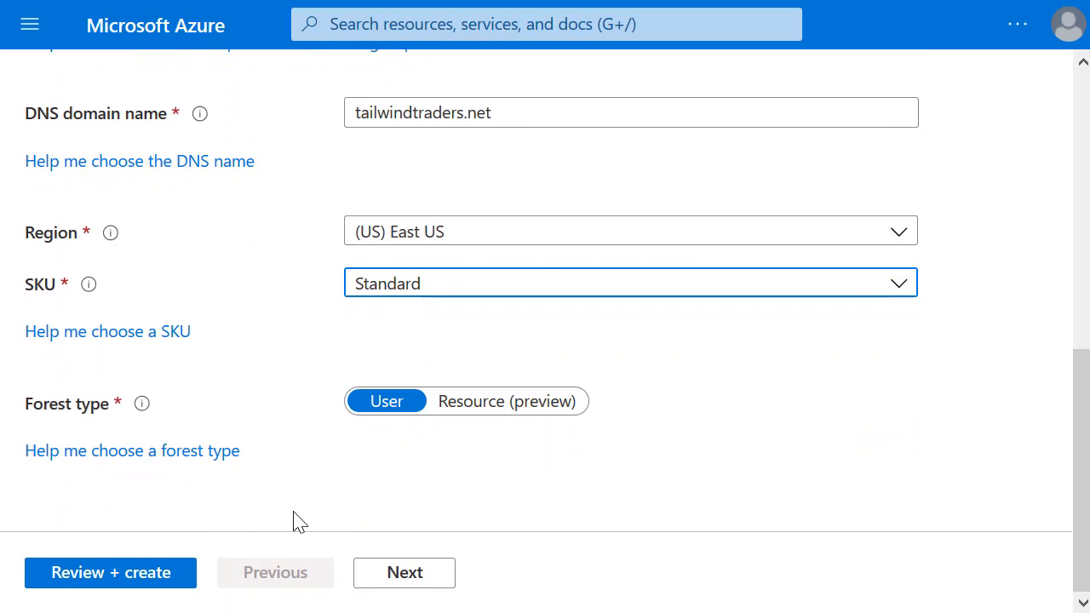
click(408, 578)
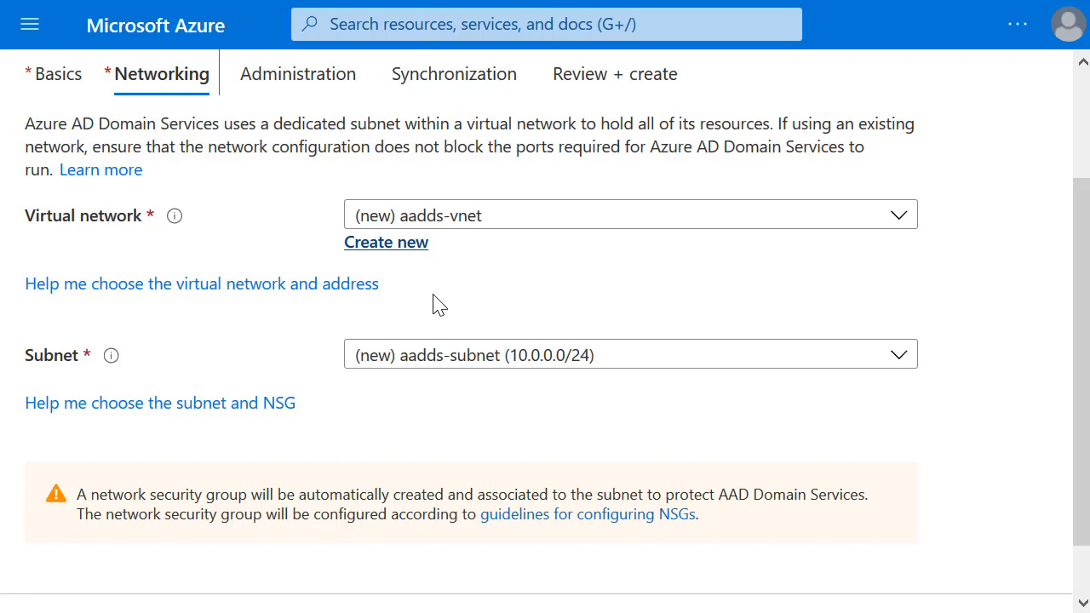
click(460, 364)
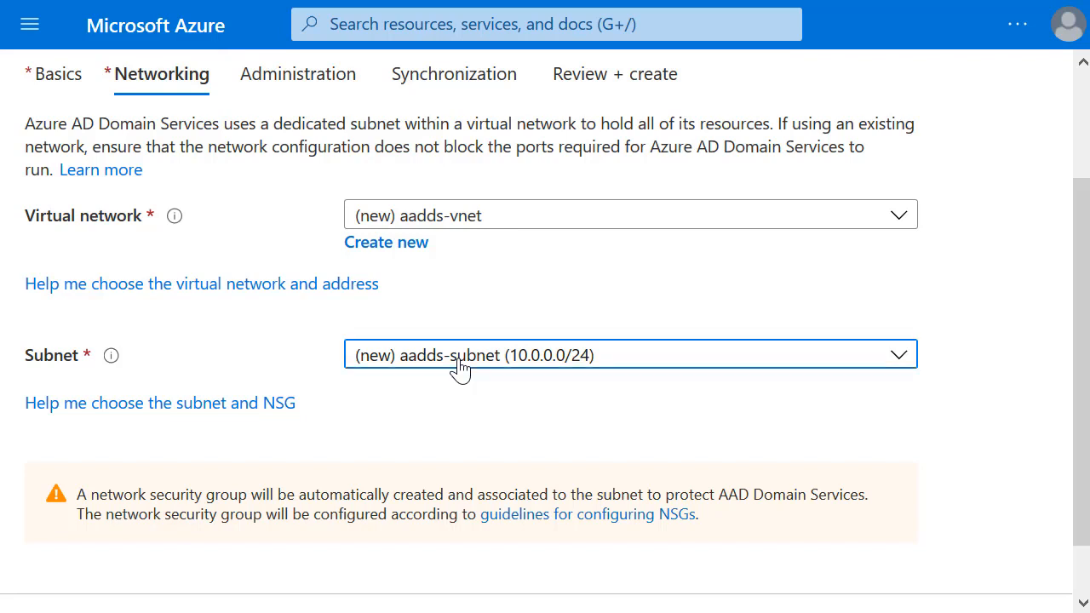
click(596, 298)
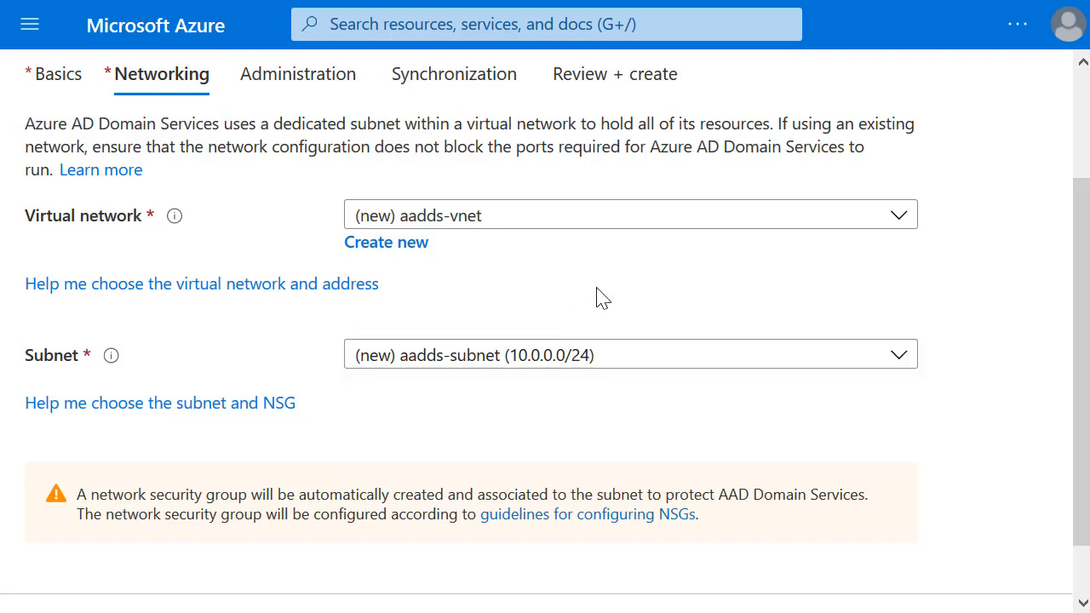
scroll(344, 502, down, 1)
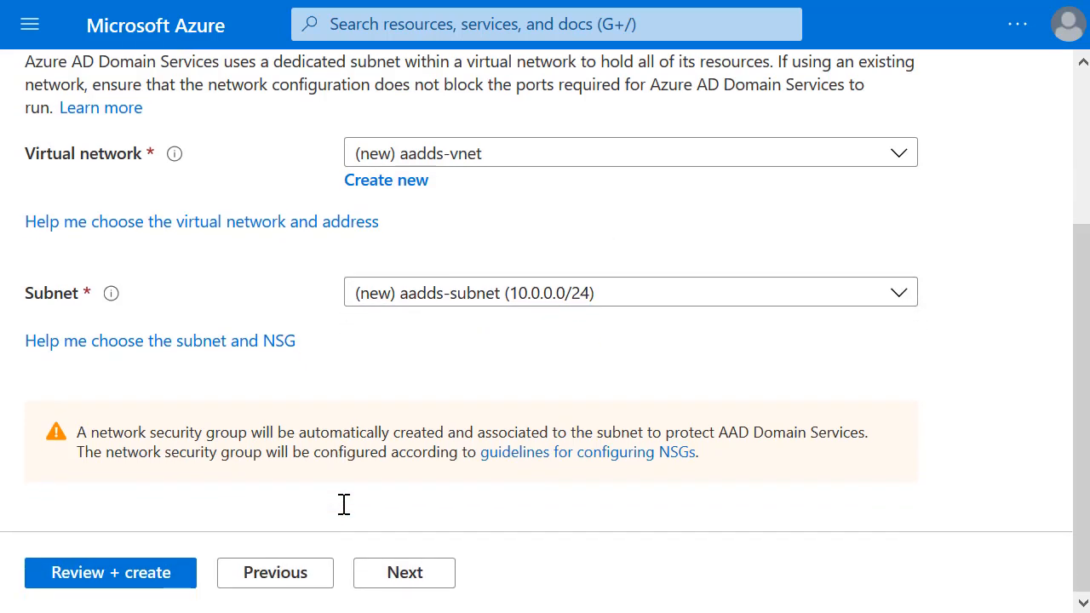
Step: Keep the default Administration settings and advance to the Synchronization tab
click(405, 573)
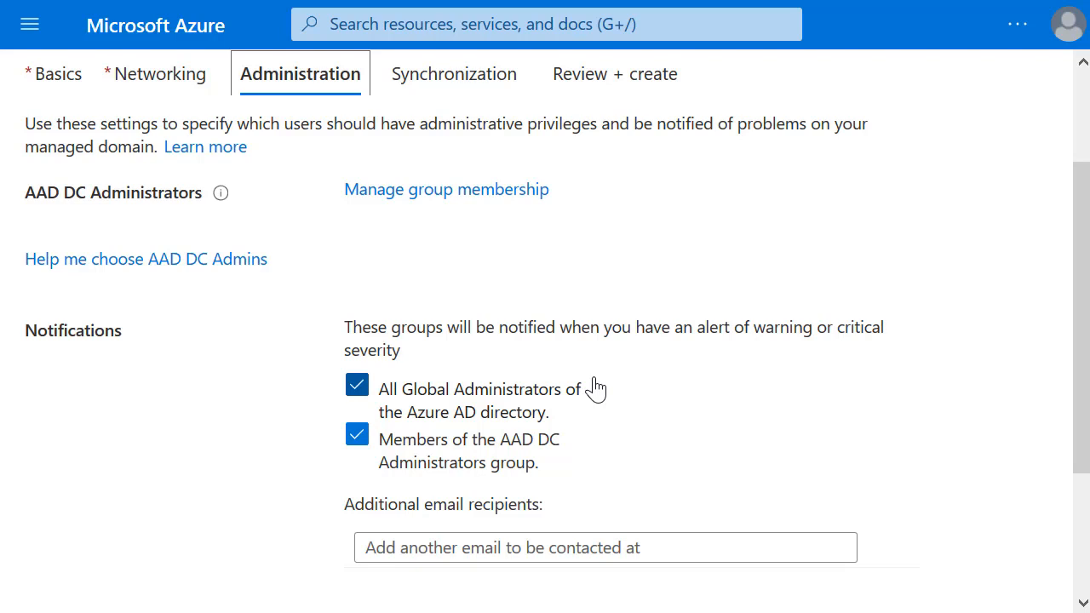
scroll(594, 388, down, 3)
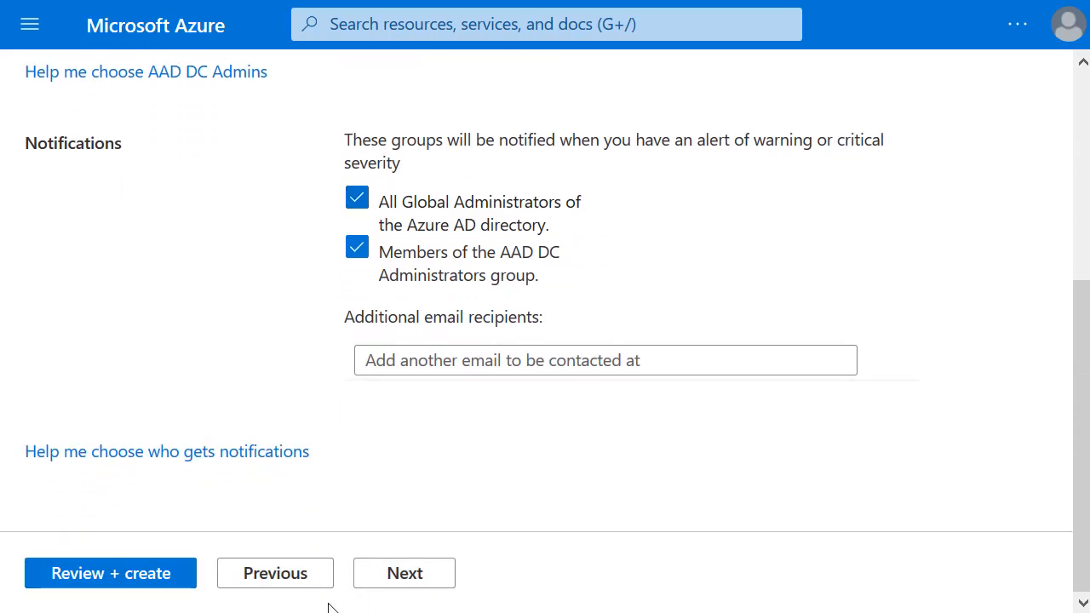
click(407, 573)
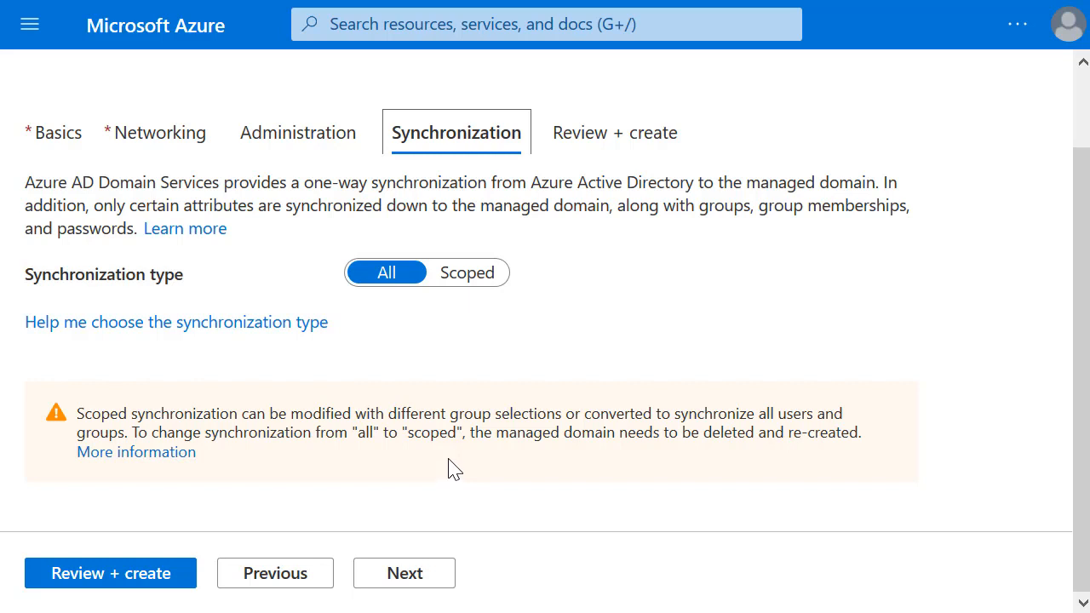
Step: Validate the tailwindtraders.net settings on Review + create, then create and confirm the deployment
click(416, 580)
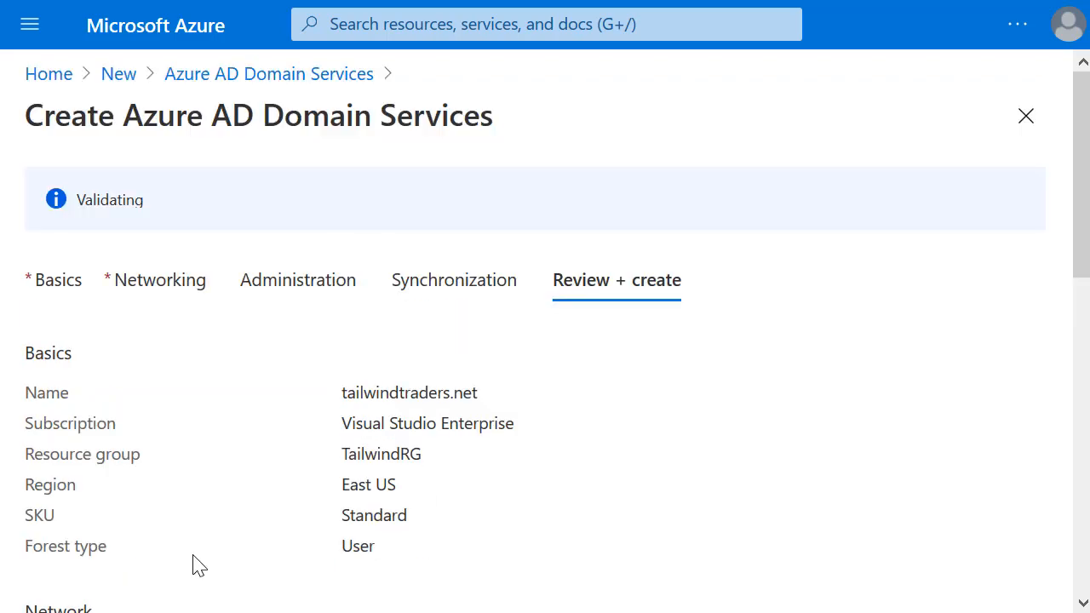
scroll(340, 545, down, 2)
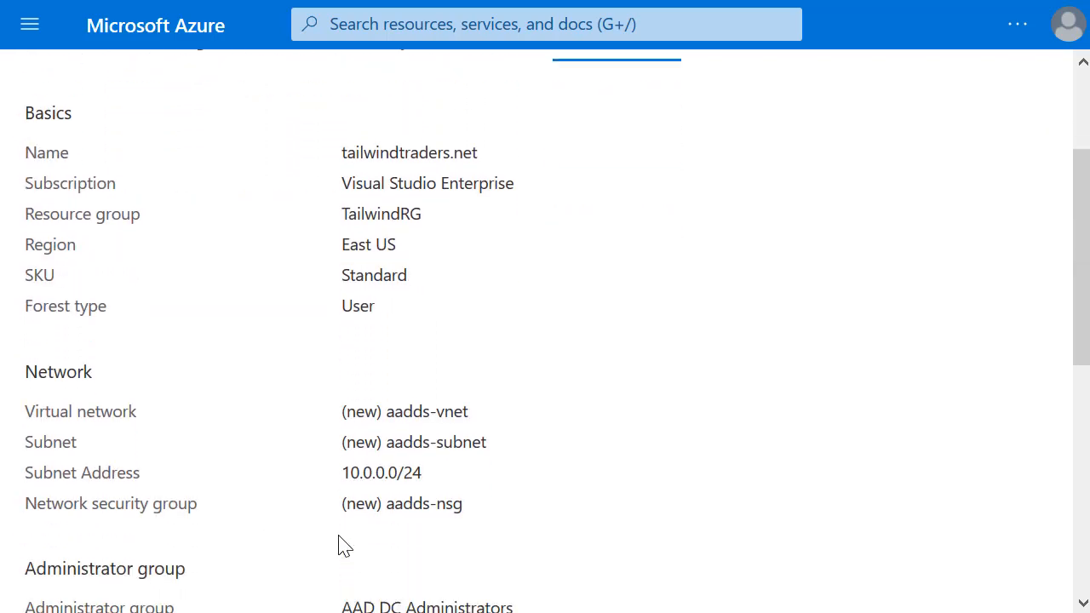
scroll(340, 545, down, 6)
click(93, 575)
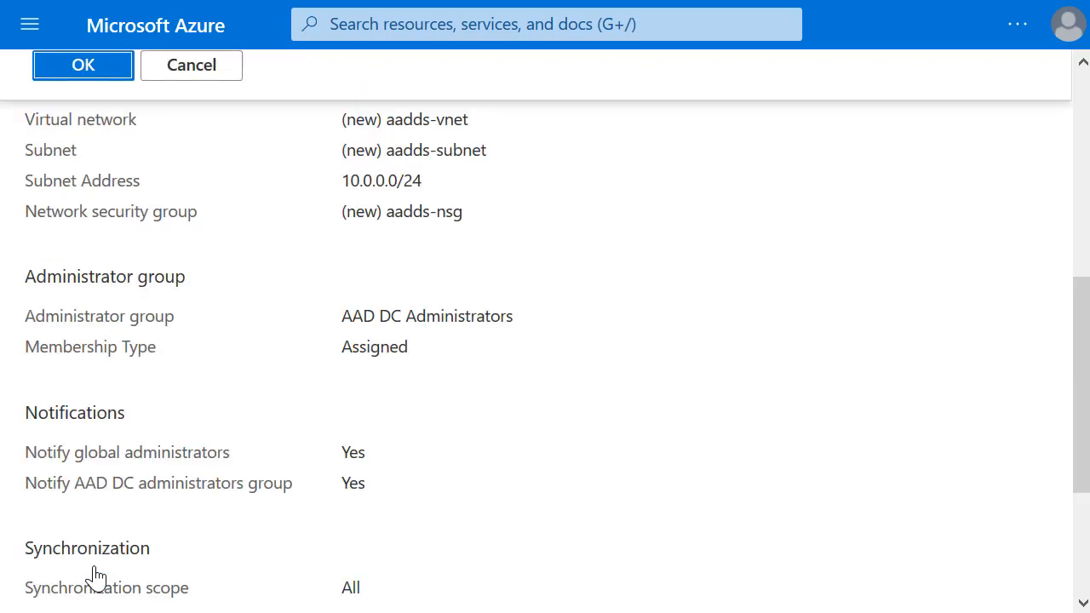
click(111, 72)
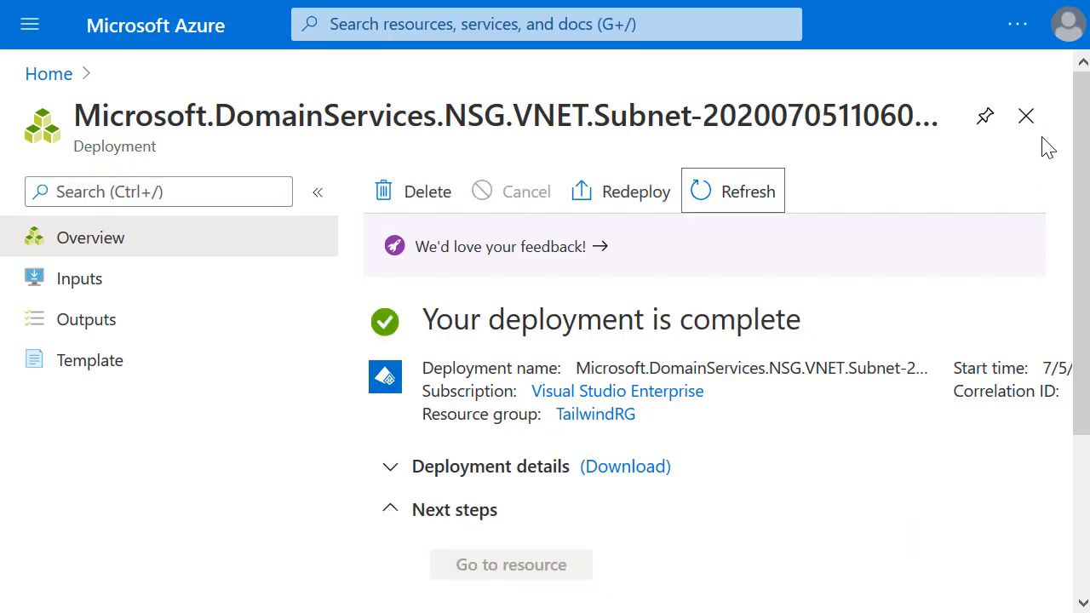
Step: Close the finished deployment and open tailwindtraders.net from All resources
click(1028, 118)
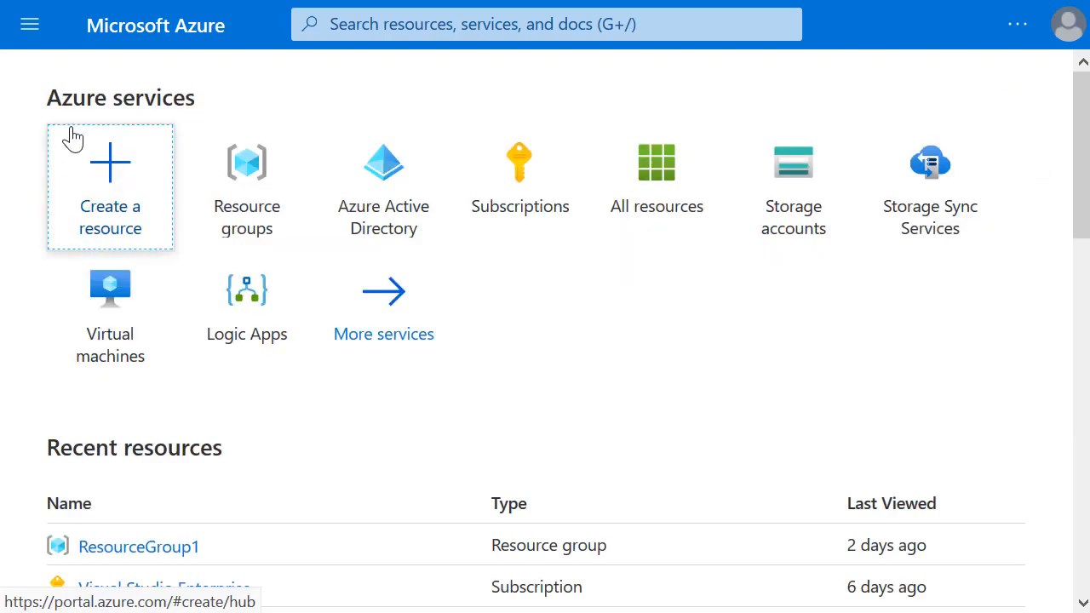
click(30, 24)
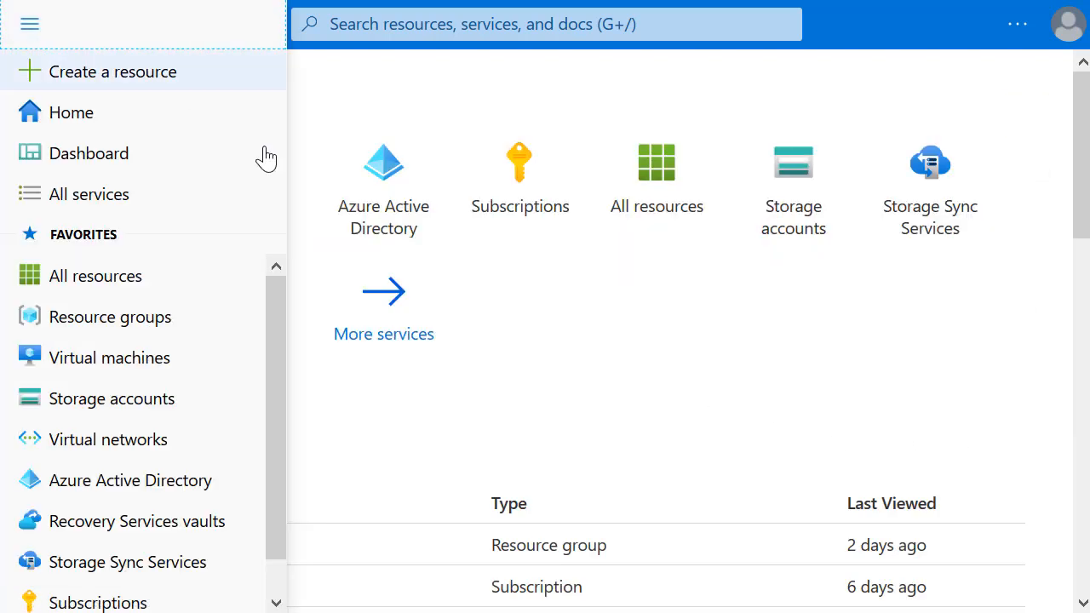
mouse_move(400, 247)
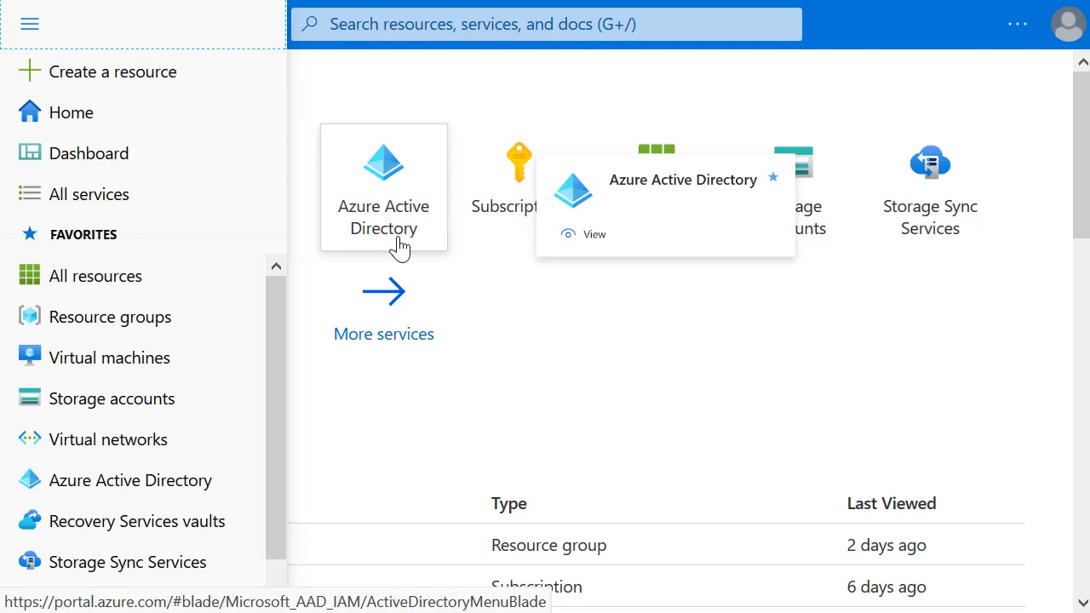
click(104, 278)
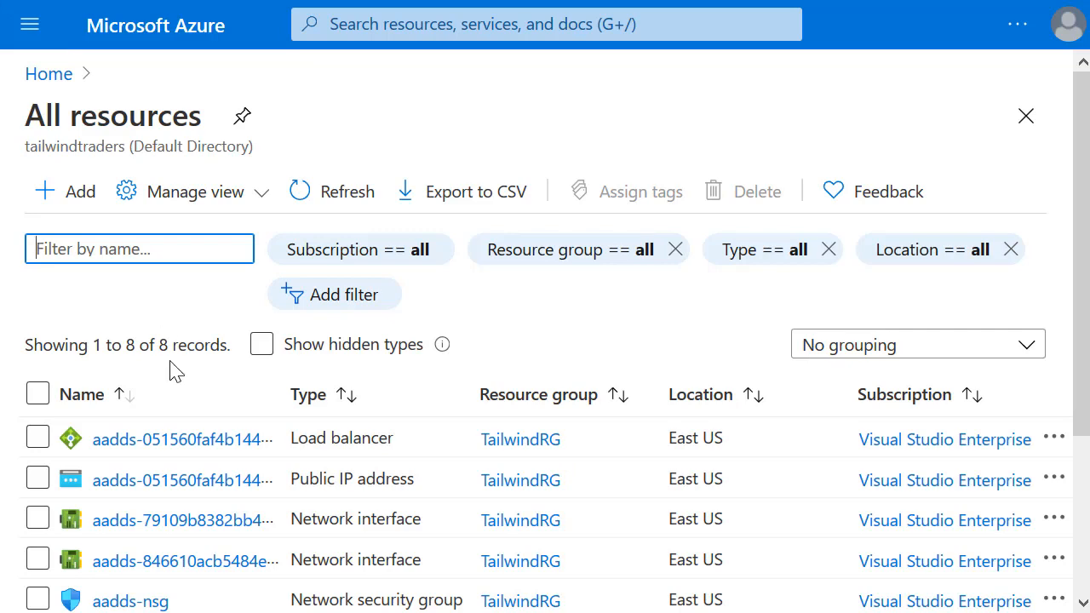
scroll(197, 411, down, 2)
scroll(202, 413, down, 2)
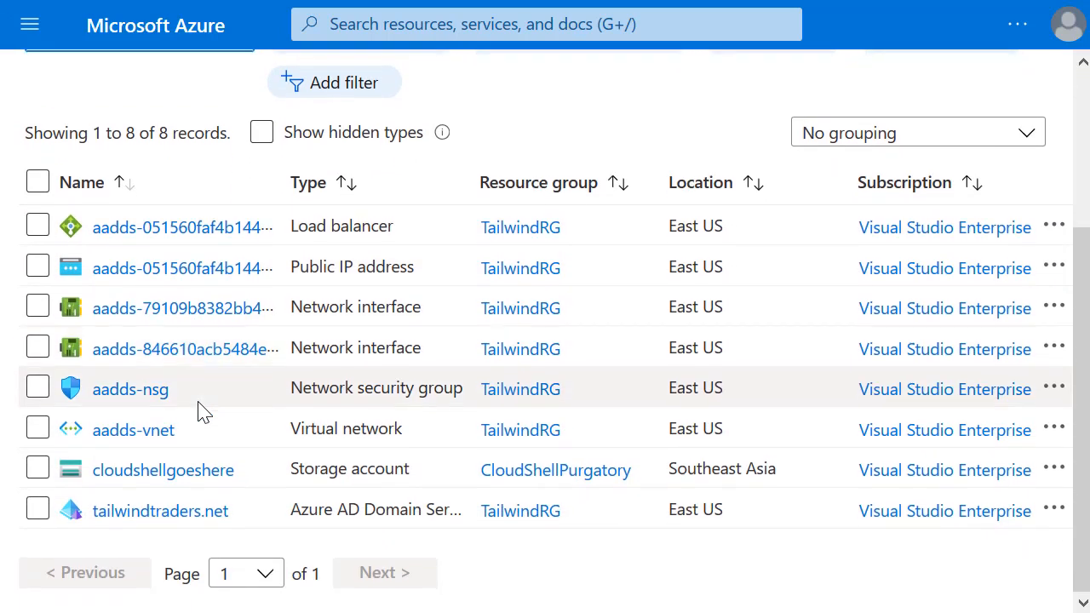
click(161, 514)
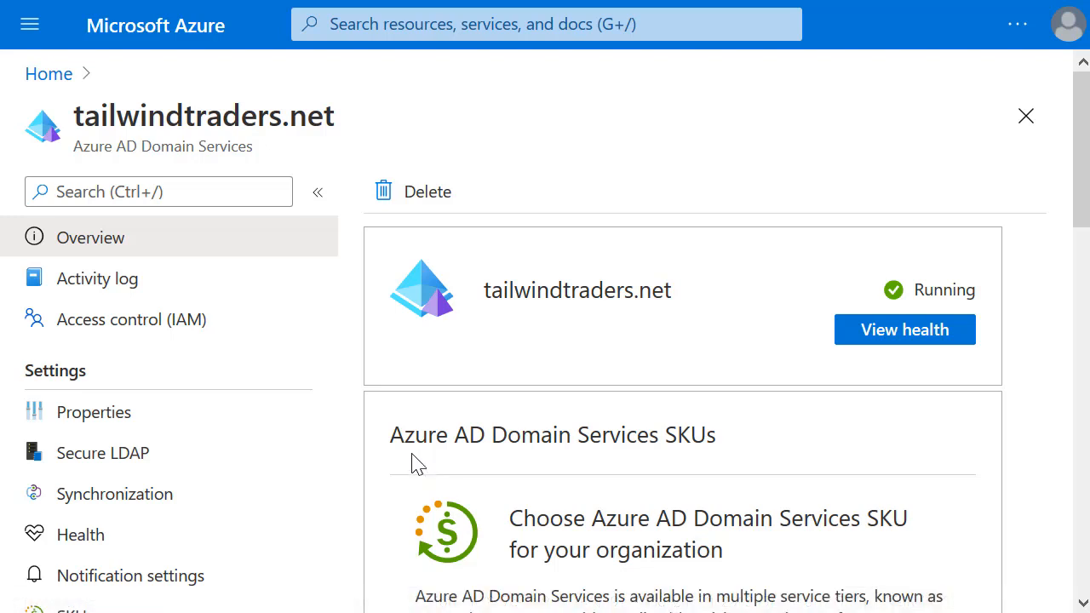
Step: Note the domain IPs 10.0.0.4 and 10.0.0.5 and apply them as aadds-vnet DNS servers
scroll(758, 505, down, 5)
scroll(761, 515, down, 4)
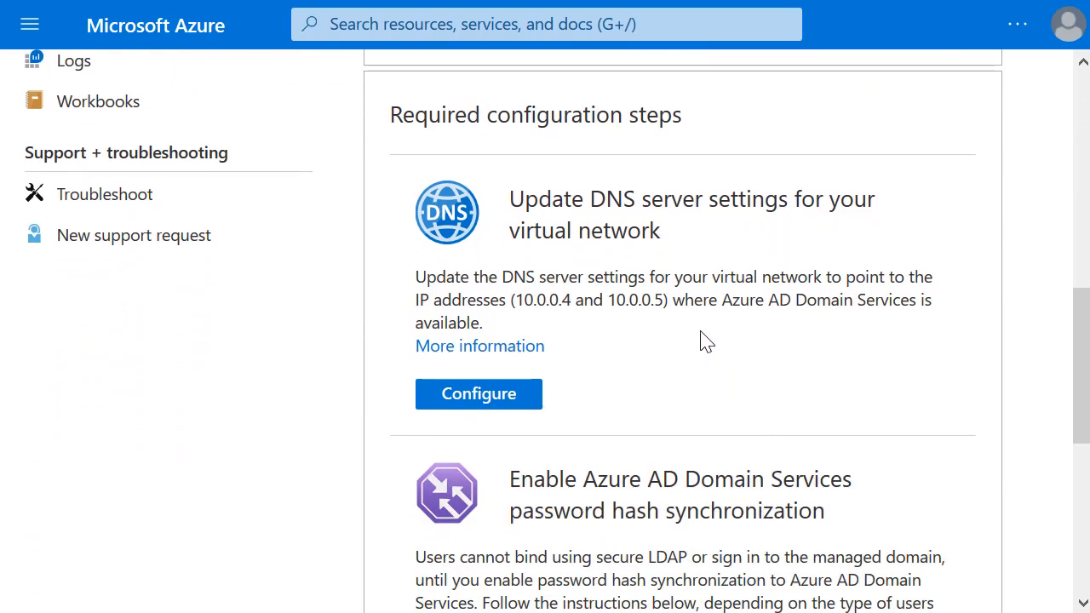
drag(675, 302, 503, 299)
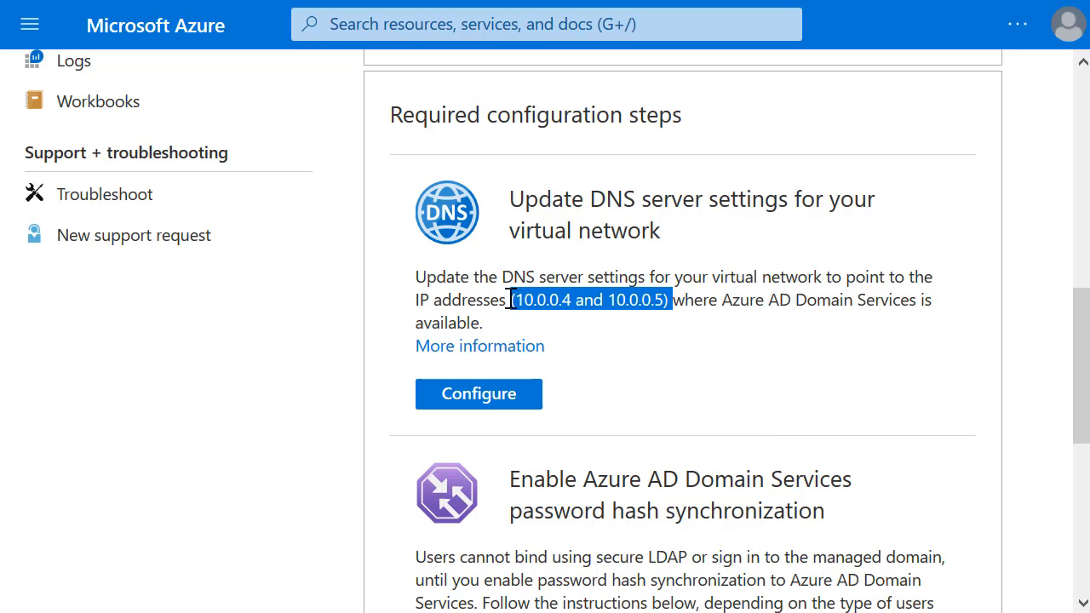
click(604, 350)
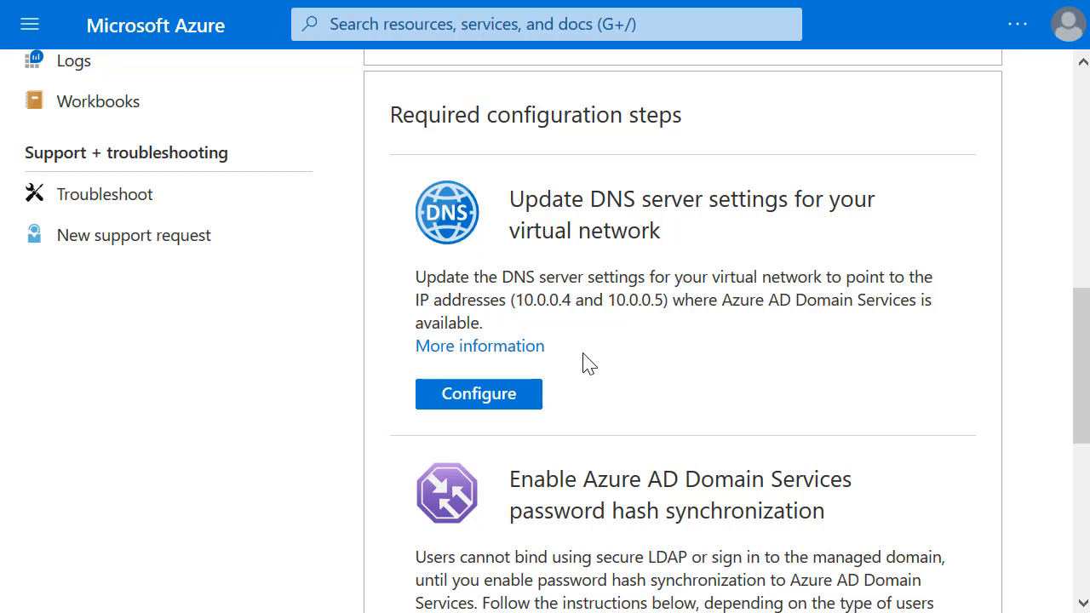
click(523, 395)
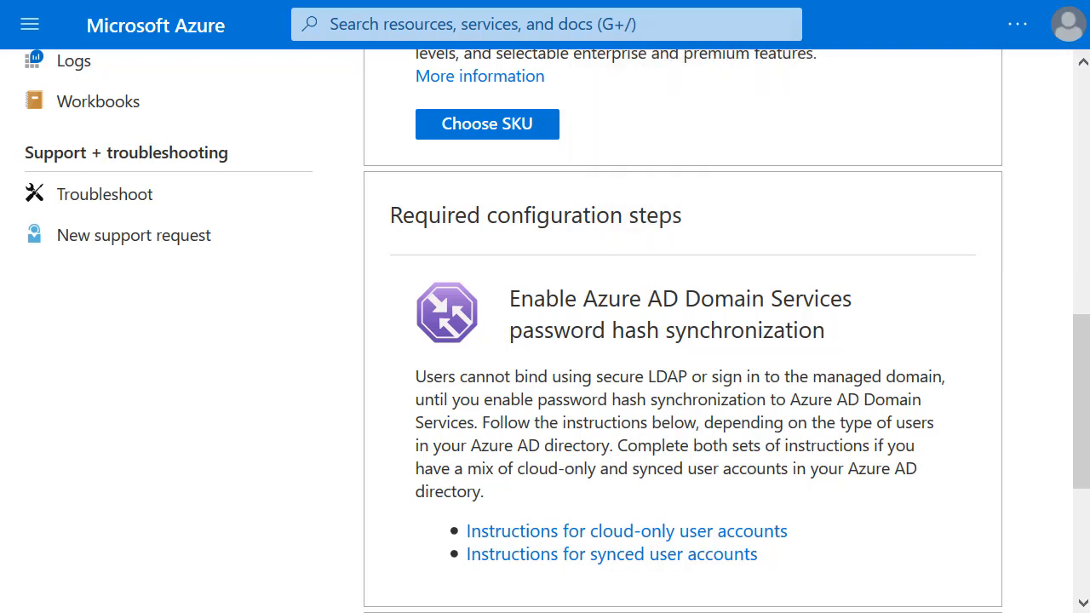
Step: Scroll the Overview to confirm only password hash synchronization remains, then return to the top
scroll(681, 332, down, 1)
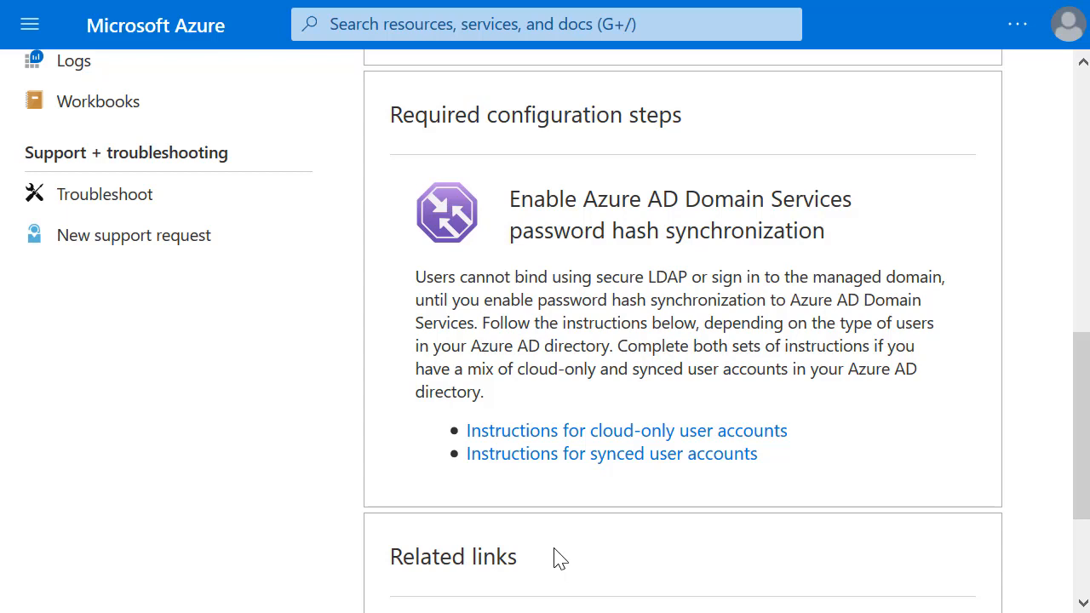
scroll(557, 554, up, 3)
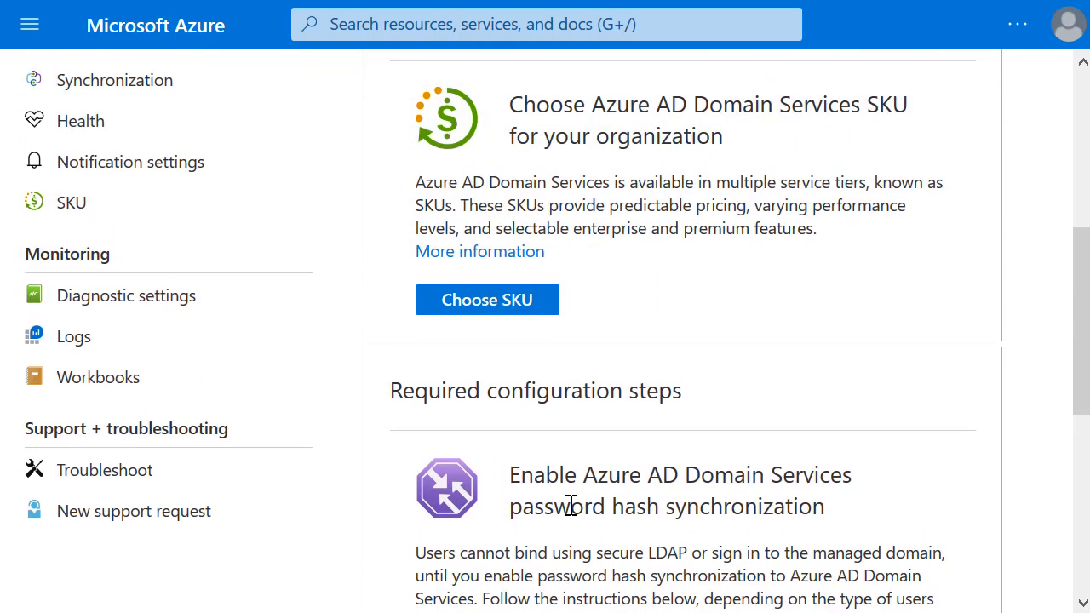
scroll(440, 454, up, 5)
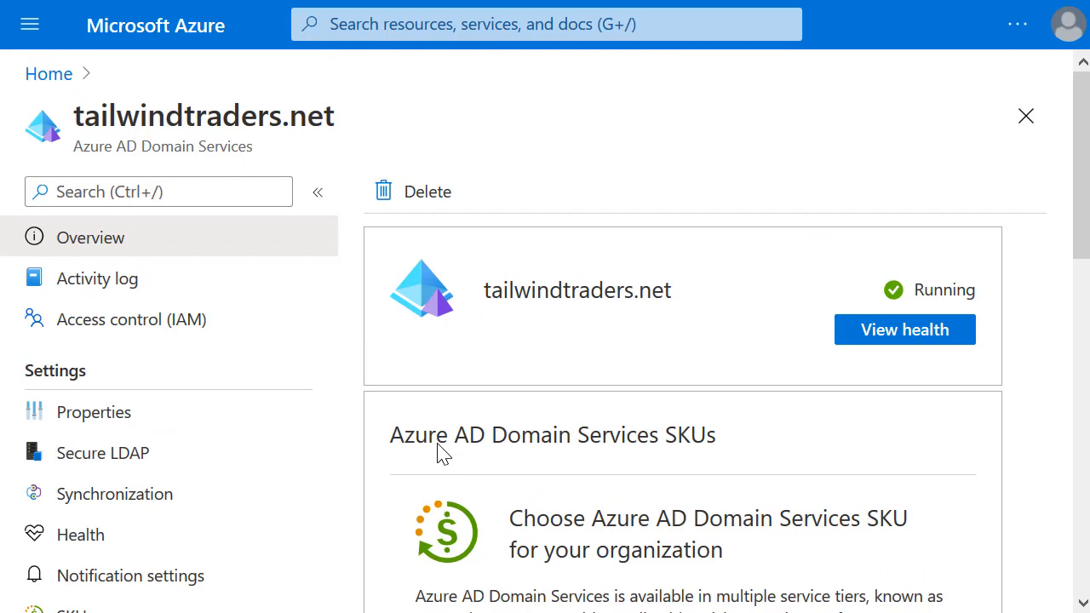
Step: Go to Azure Active Directory Users and open the test user's profile
click(30, 25)
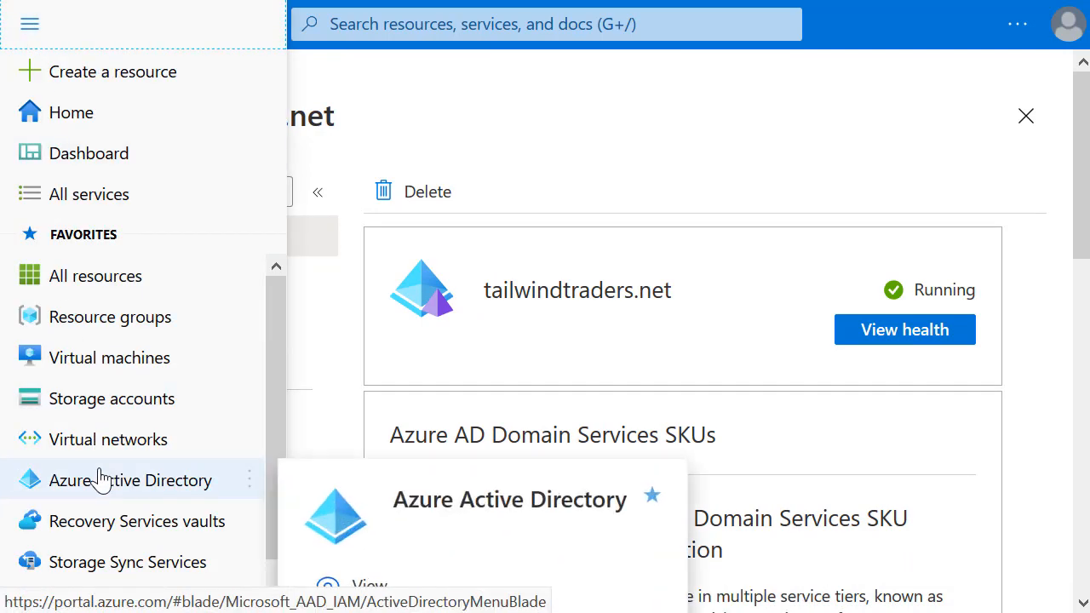
click(34, 479)
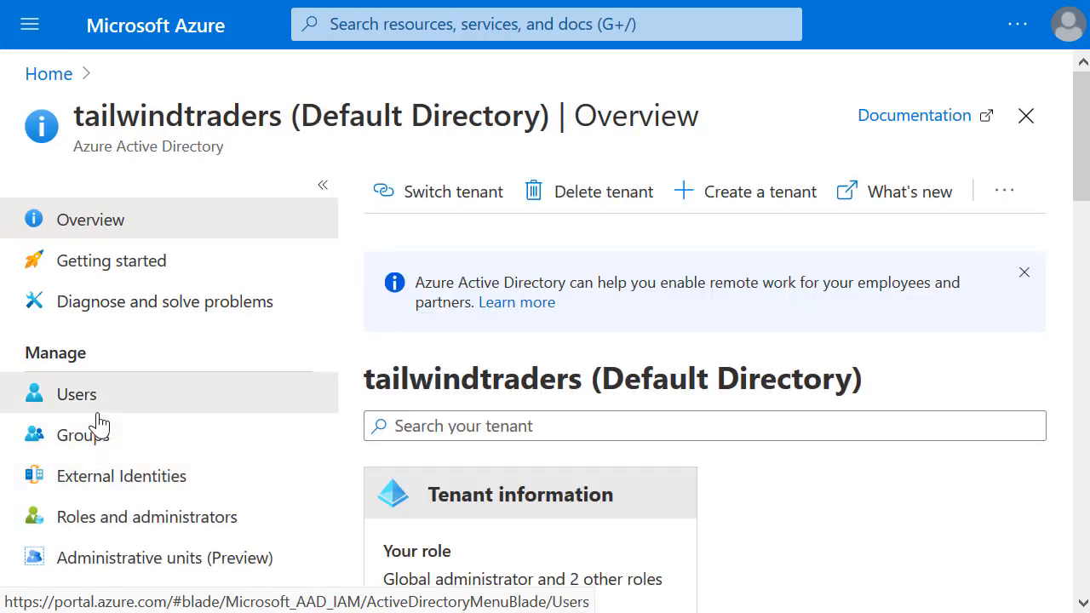
click(97, 414)
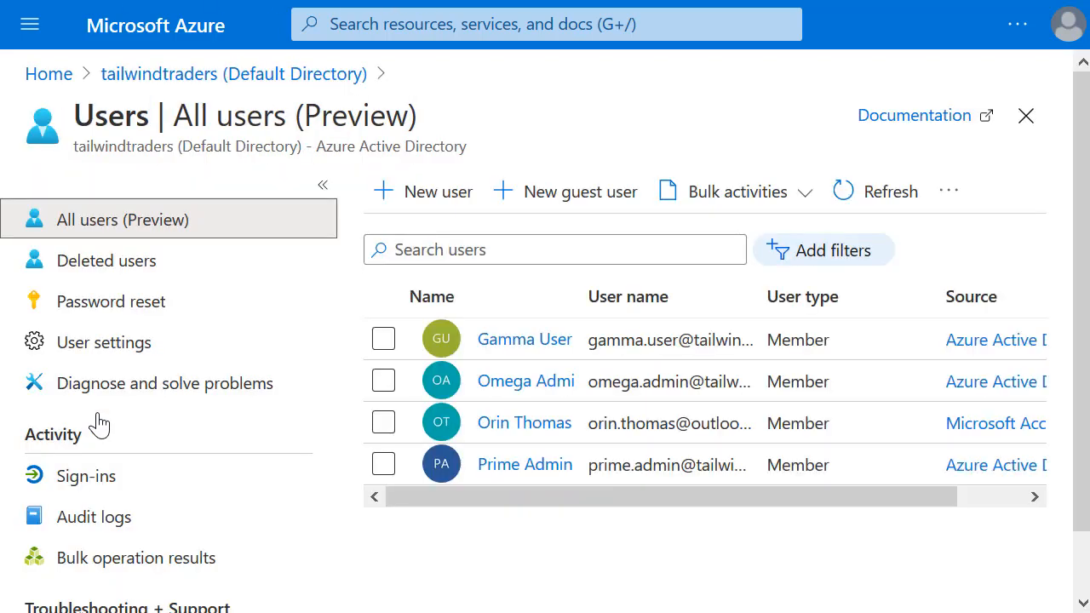
click(519, 343)
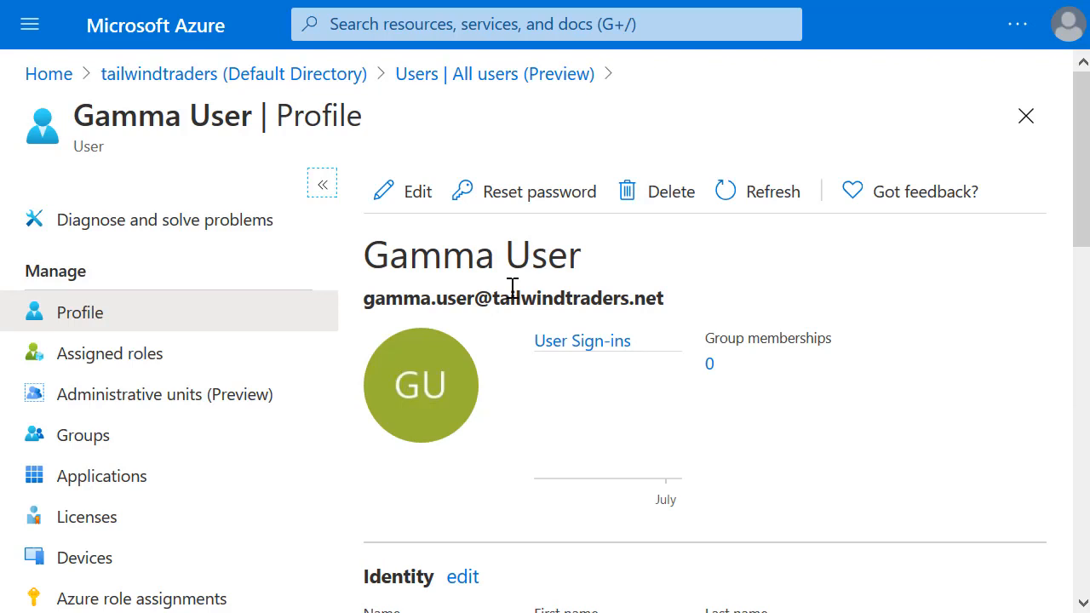
Step: Generate a temporary password for the test user, copy it, and close the reset panel
click(551, 212)
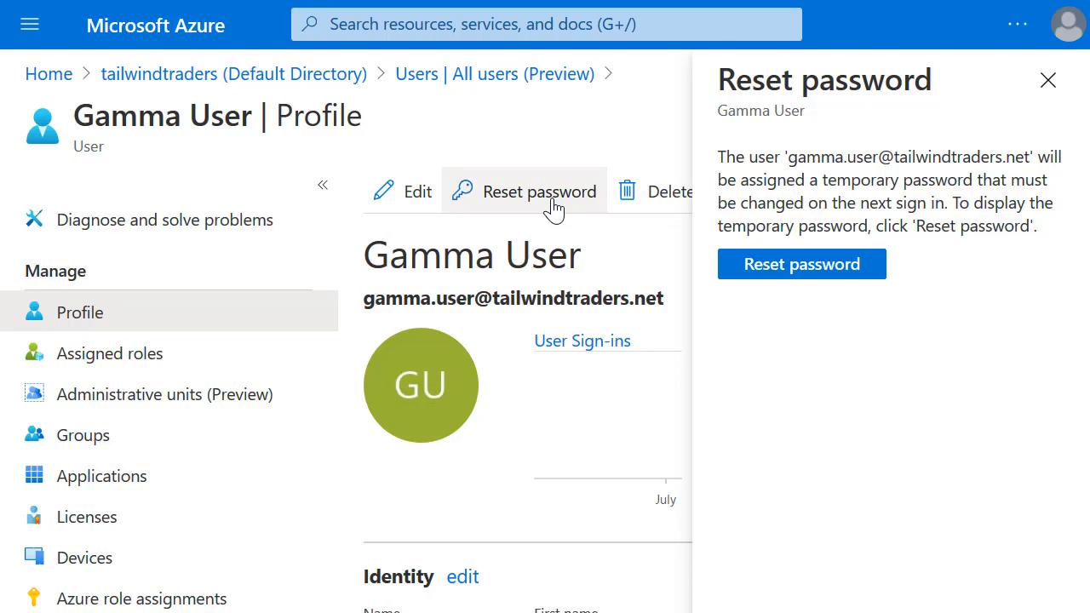
click(763, 278)
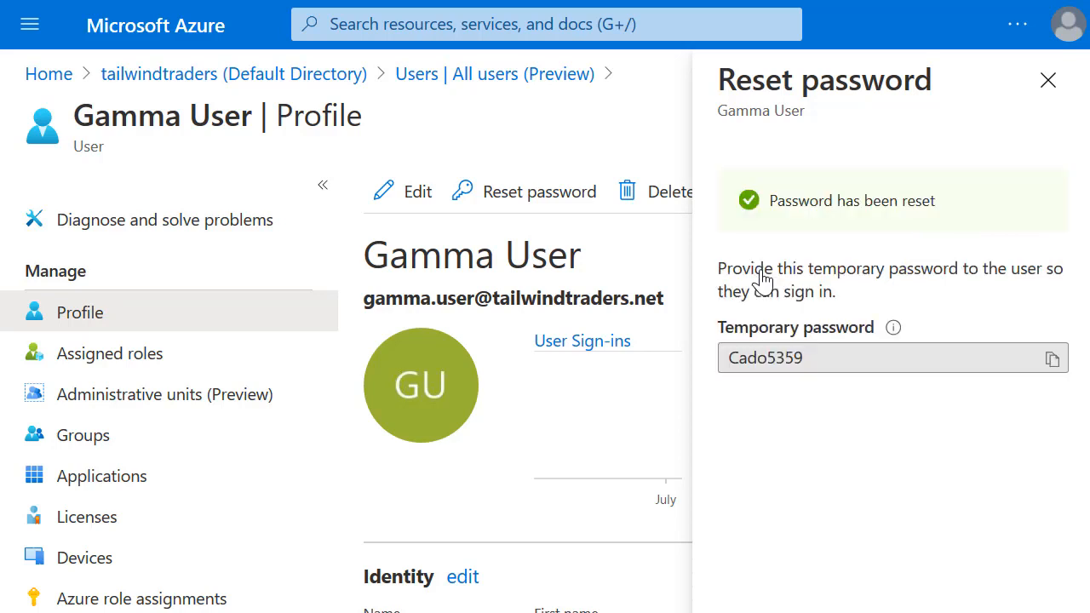
drag(804, 358, 720, 351)
right_click(783, 358)
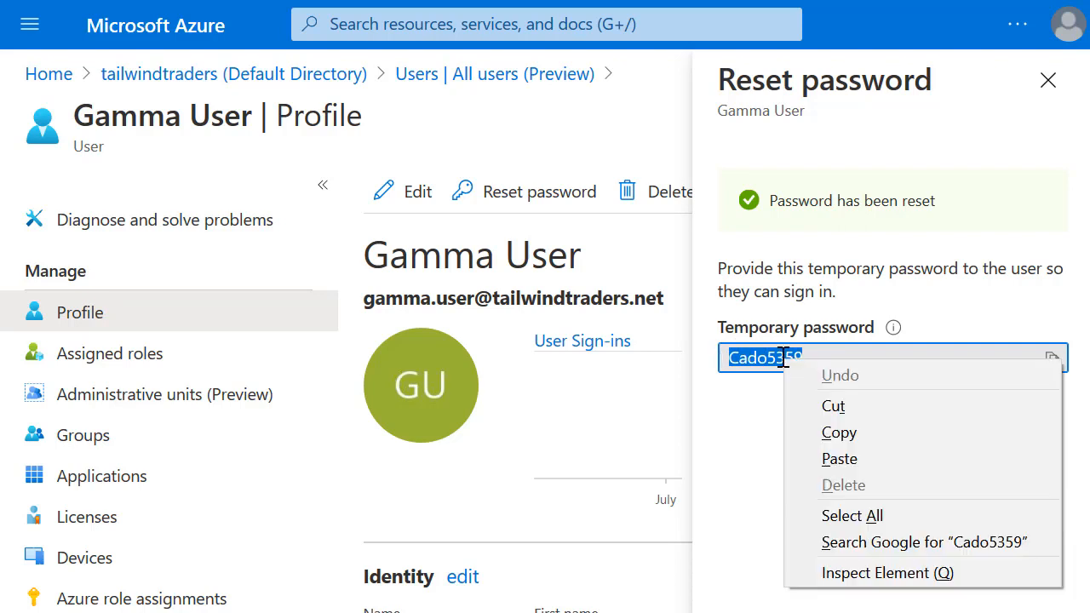
click(816, 435)
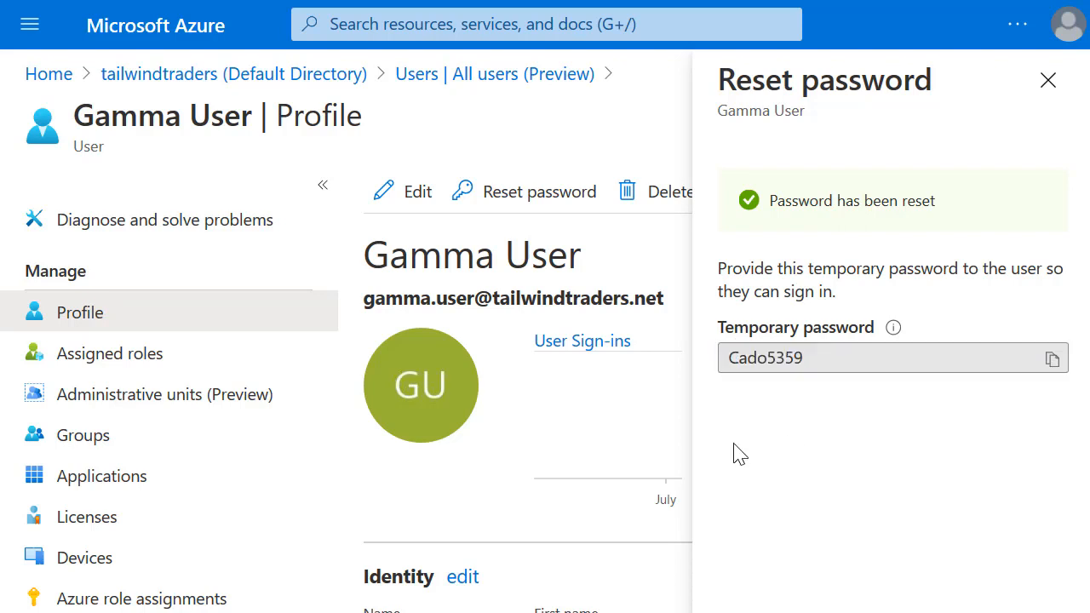
click(1046, 81)
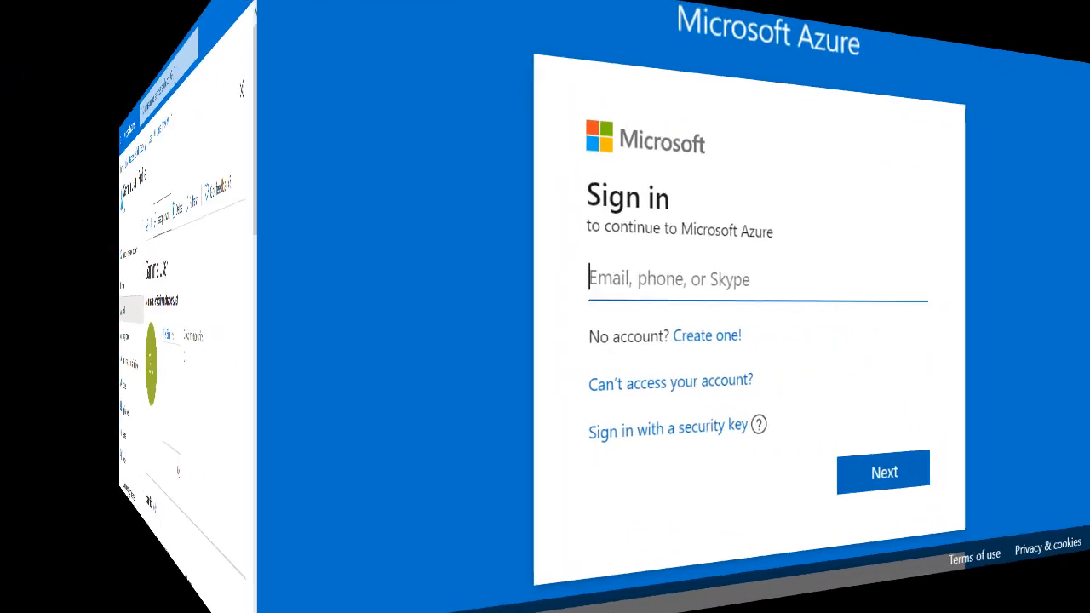
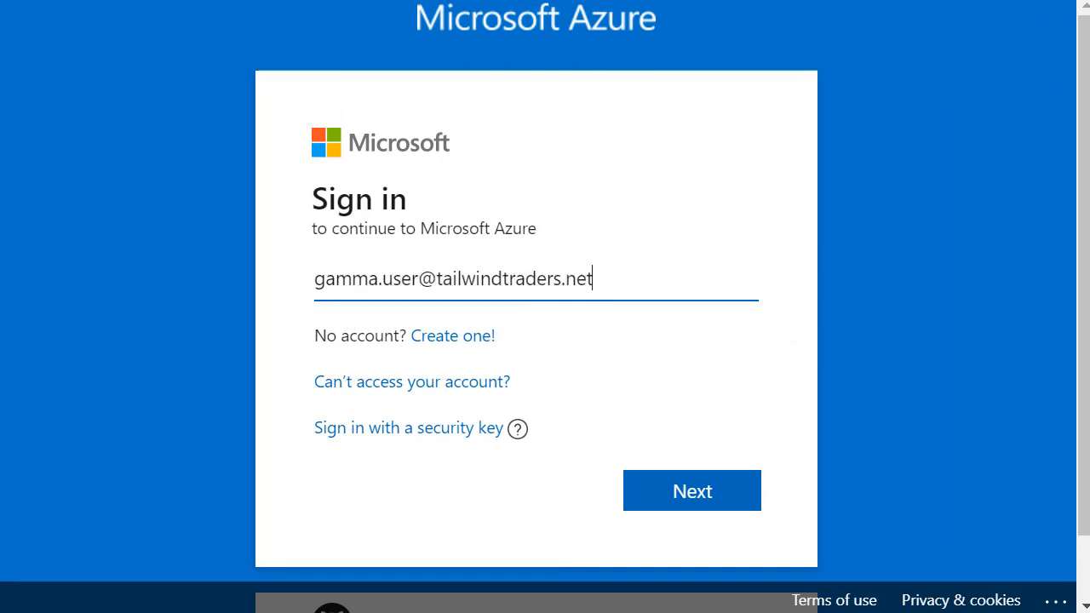
Step: Sign in with the test user's sign-in name and the temporary password
key(Return)
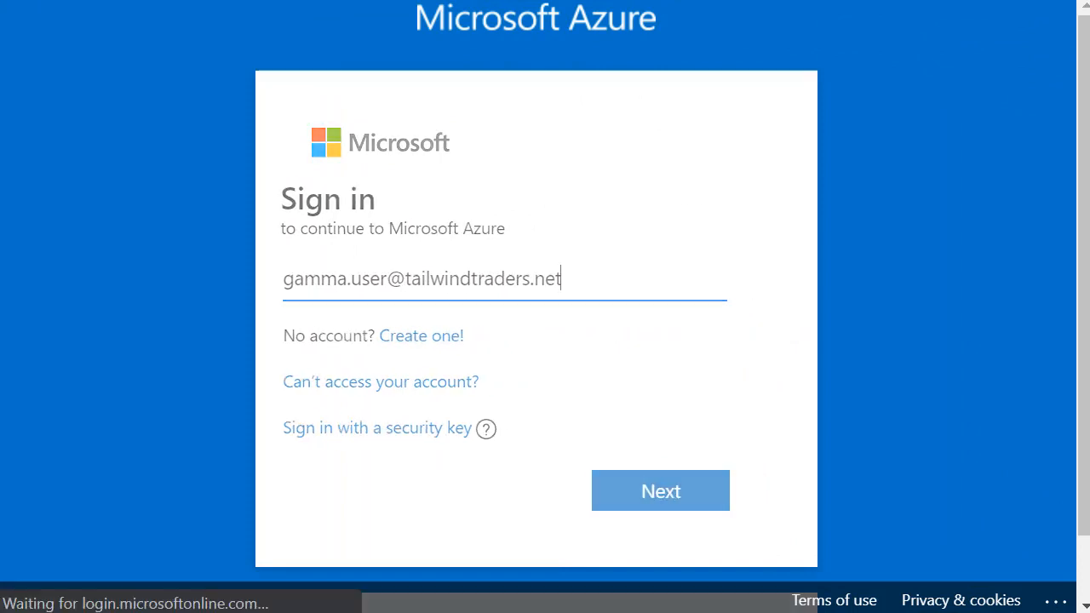
text(••••••••)
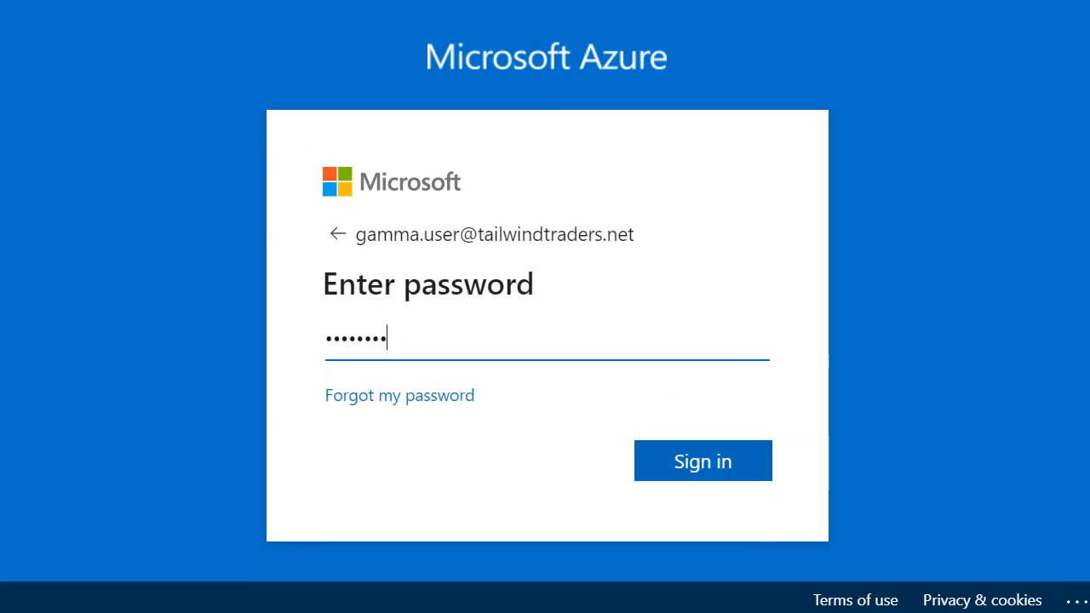
click(691, 458)
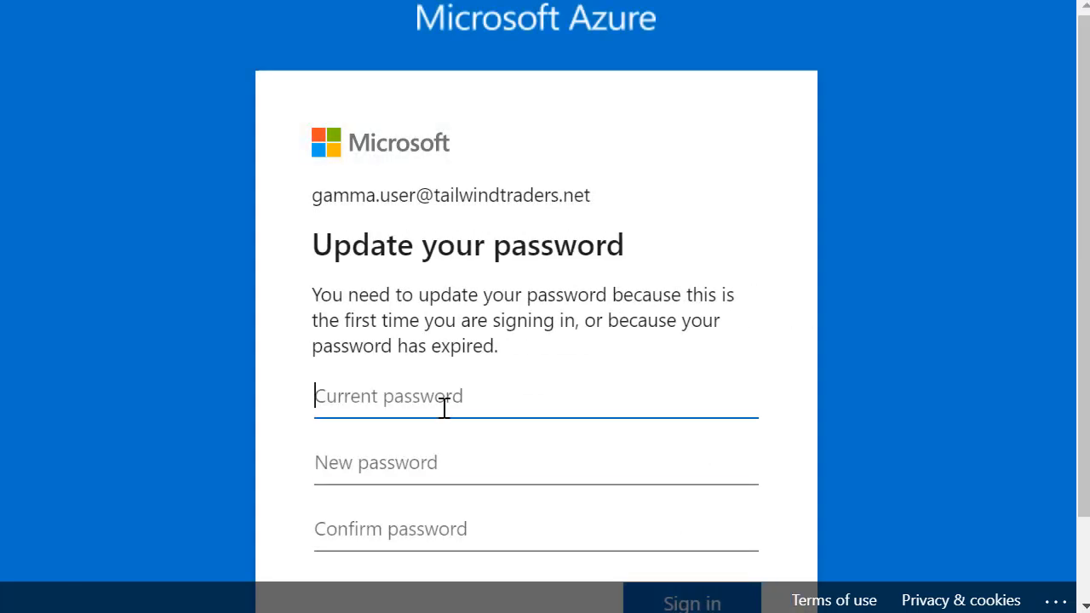
Step: Enter the current password, set and confirm a new password, and submit the update
text(••••••••)
click(394, 462)
text(•••••••••••)
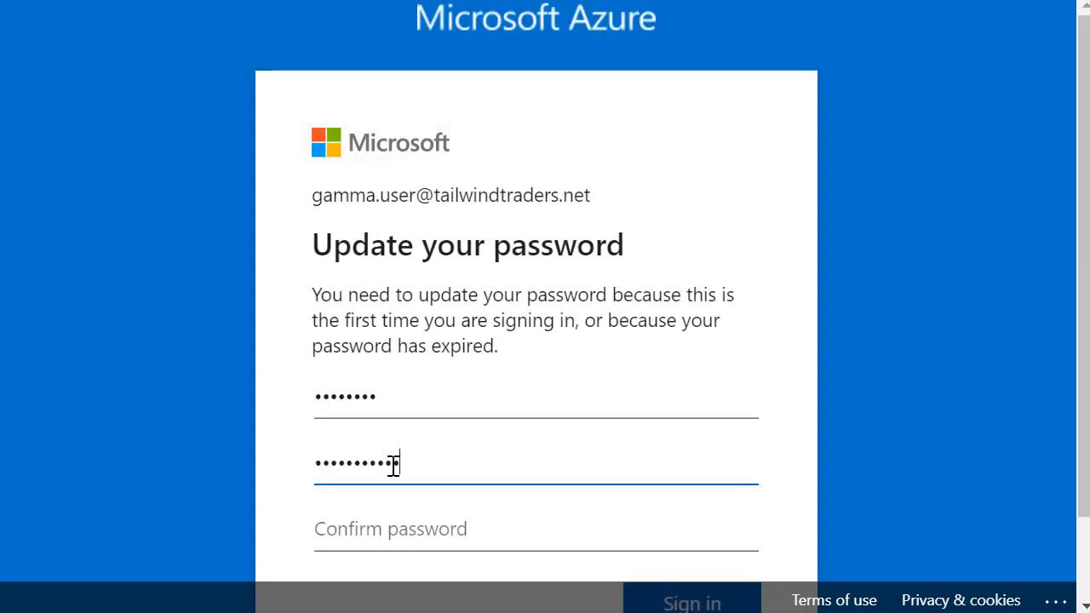
text(••••••••)
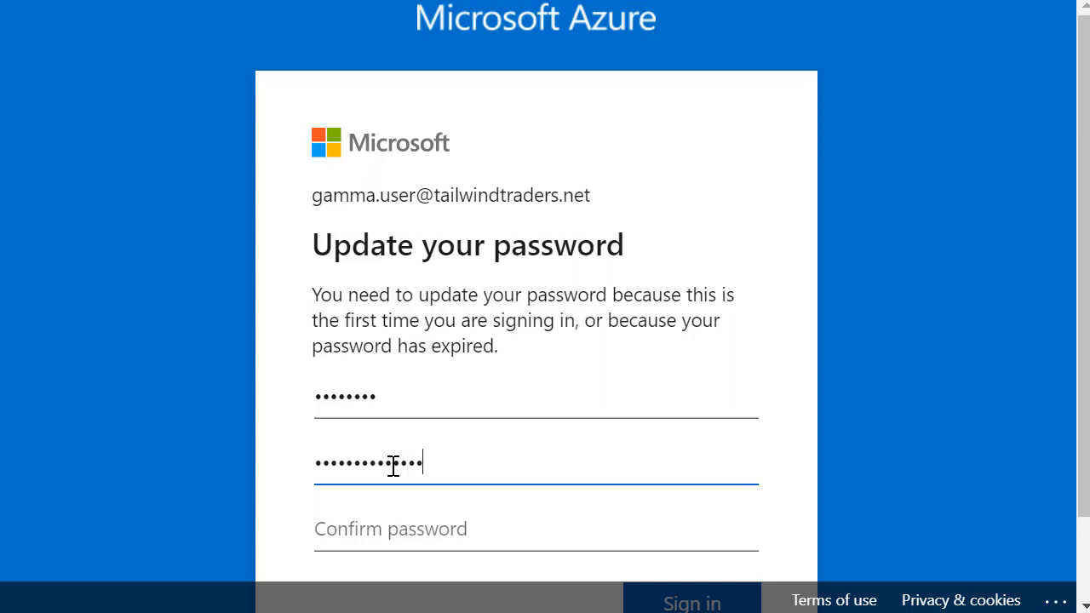
text(•••)
key(Tab)
key(ctrl+v)
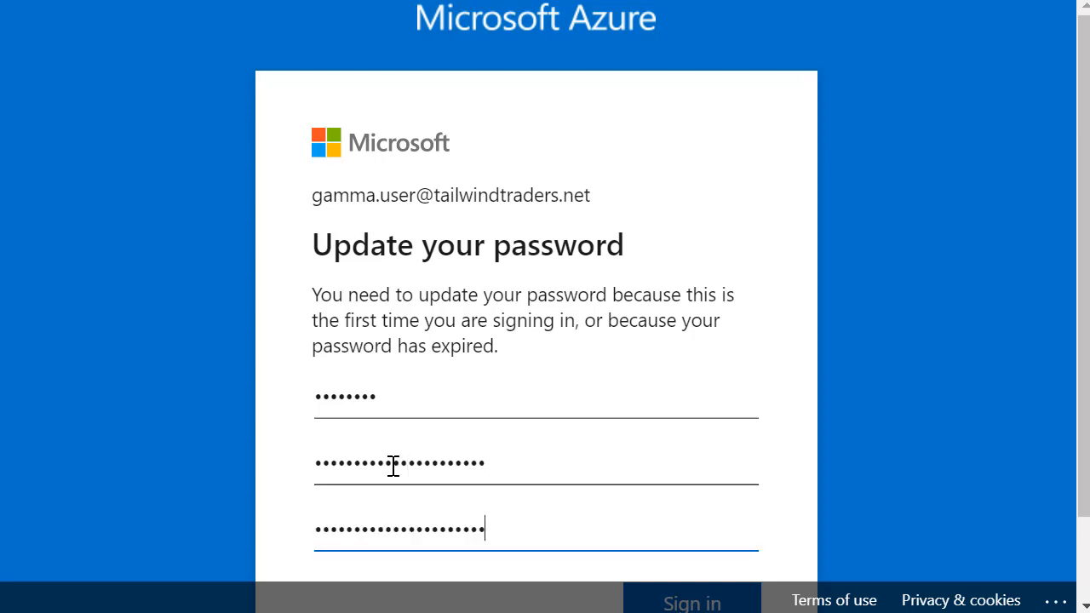
scroll(492, 451, down, 2)
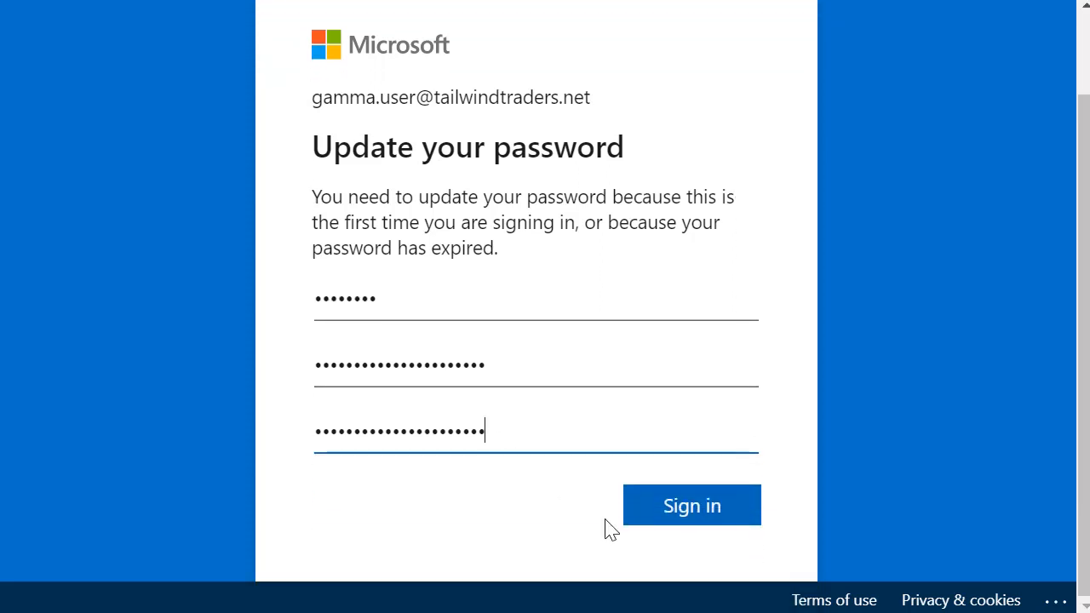
click(665, 499)
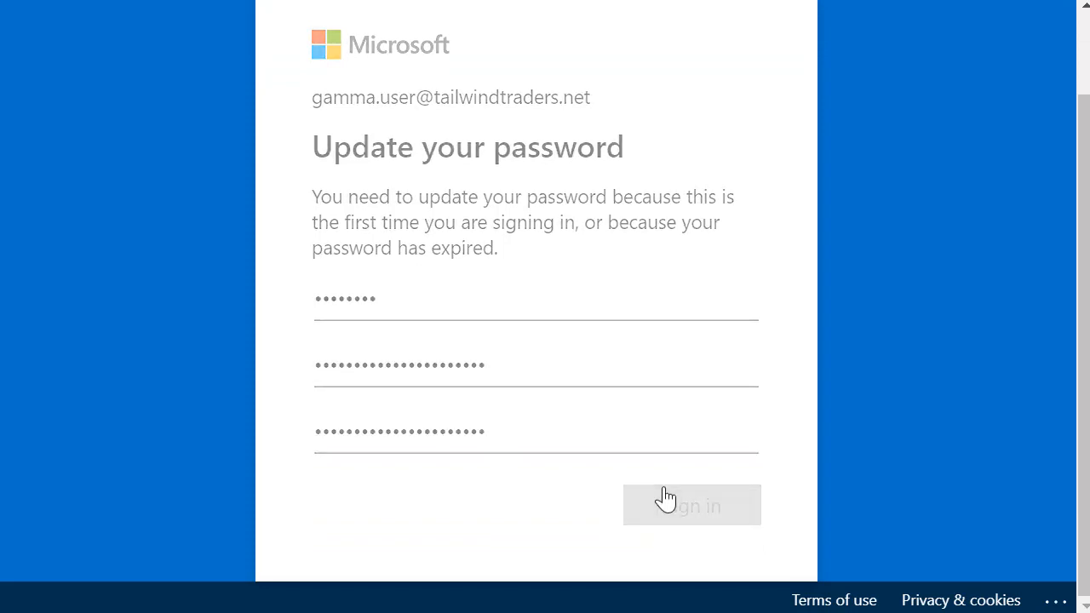